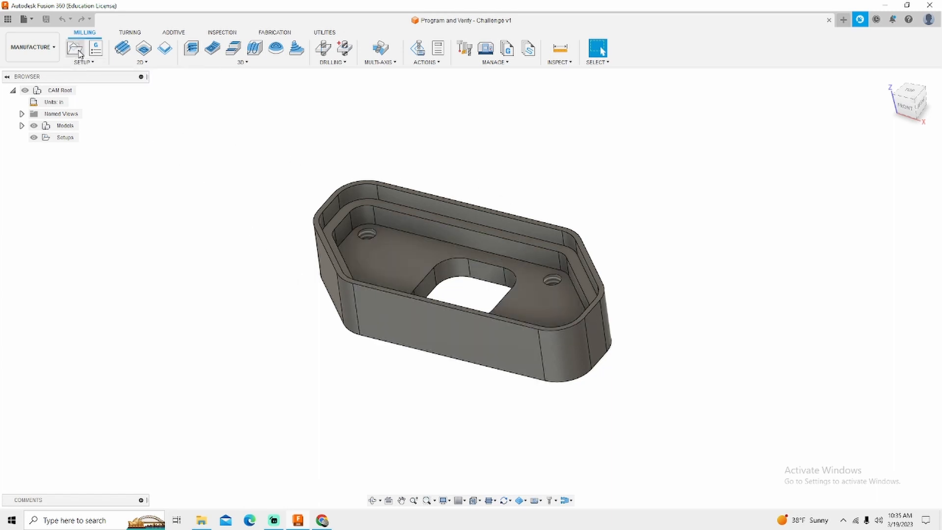
# Step: Create a new manufacturing setup for the part with Milling as the operation type
pyautogui.click(78, 53)
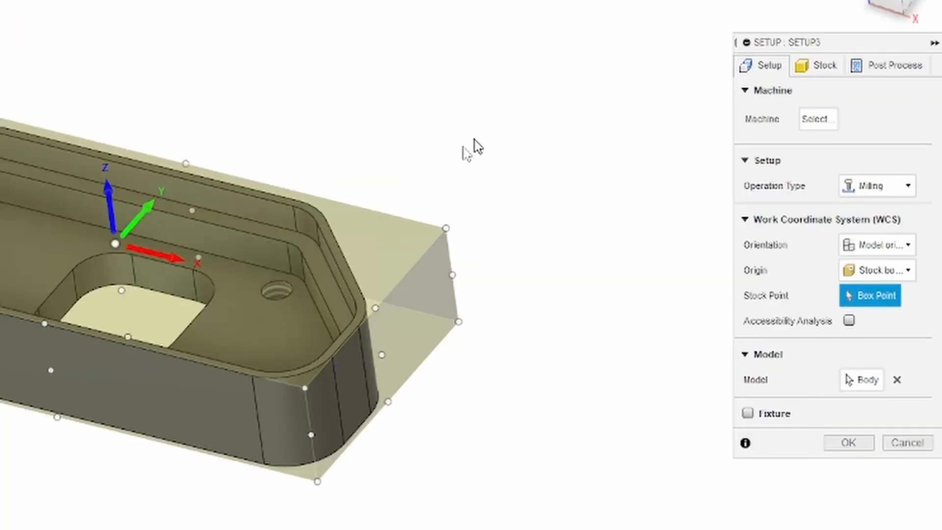
pyautogui.moveTo(464, 401)
pyautogui.keyDown('shift'); pyautogui.mouseDown(button='middle')
pyautogui.moveTo(471, 382)
pyautogui.moveTo(465, 394)
pyautogui.mouseUp(button='middle'); pyautogui.keyUp('shift')
pyautogui.scroll(3, 457, 378)
pyautogui.scroll(-2, 617, 431)
pyautogui.scroll(3, 118, 376)
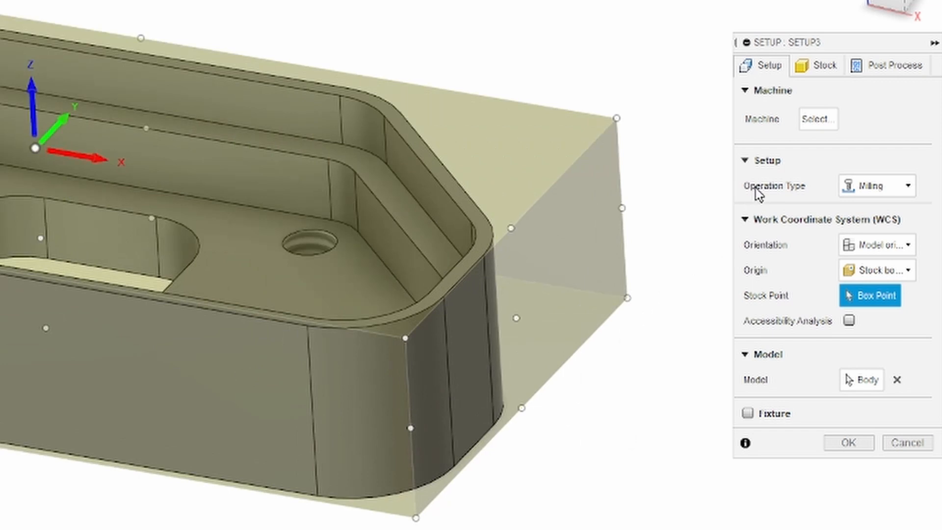
pyautogui.click(844, 181)
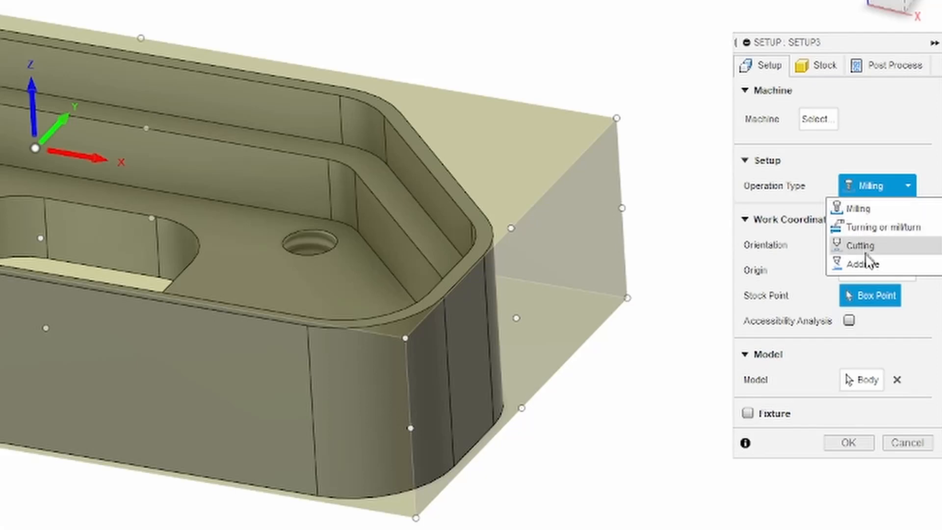
pyautogui.click(830, 154)
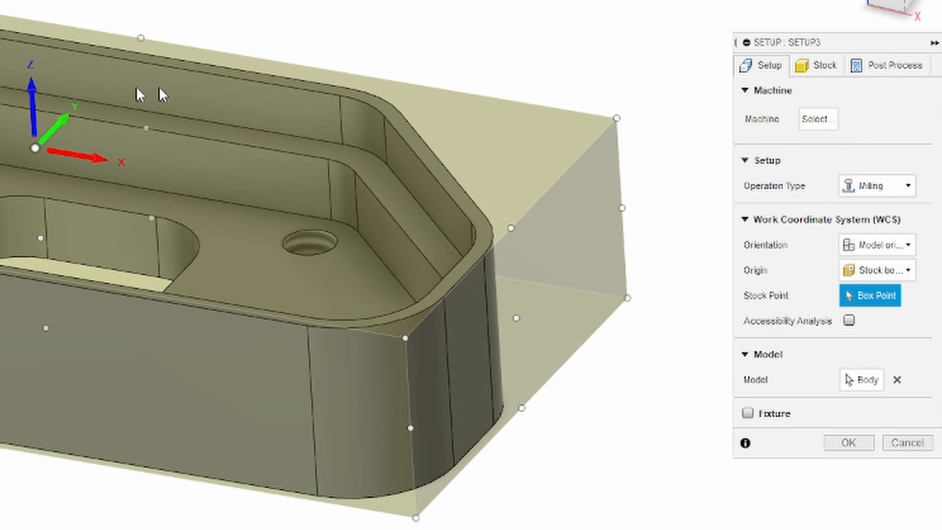
# Step: Define the work coordinate orientation by a selected Z axis, using the part's flat underside face with the four holes
pyautogui.click(909, 185)
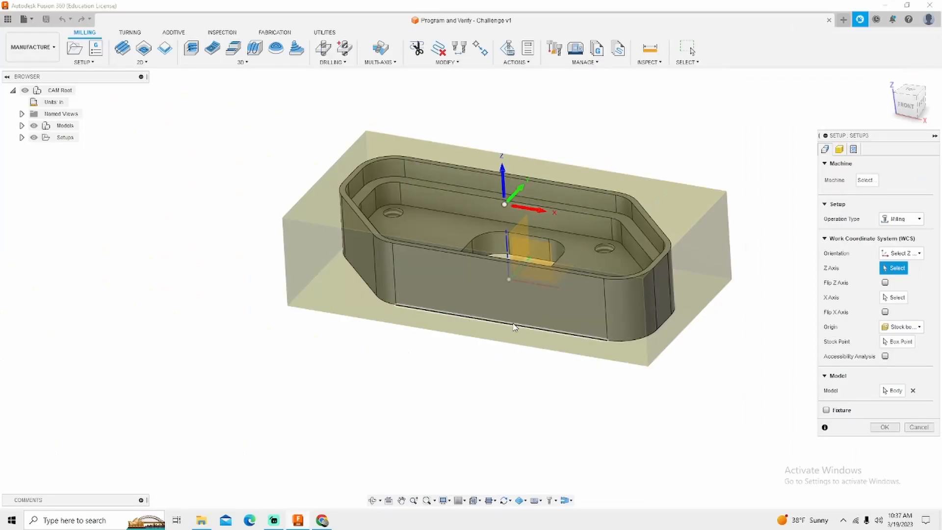
pyautogui.keyDown('shift'); pyautogui.moveTo(511, 330); pyautogui.dragTo(582, 196, button='middle'); pyautogui.keyUp('shift')
pyautogui.click(582, 198)
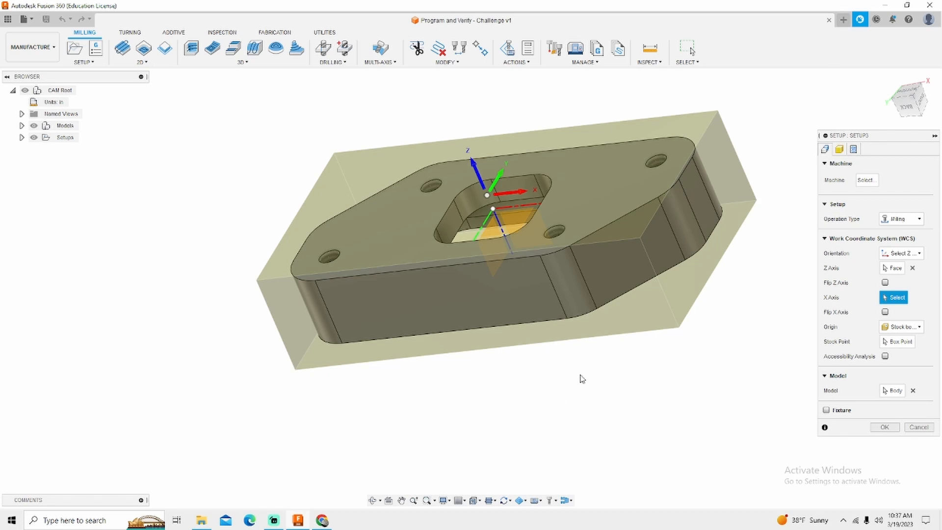
pyautogui.keyDown('shift'); pyautogui.moveTo(626, 378); pyautogui.dragTo(587, 235, button='middle'); pyautogui.keyUp('shift')
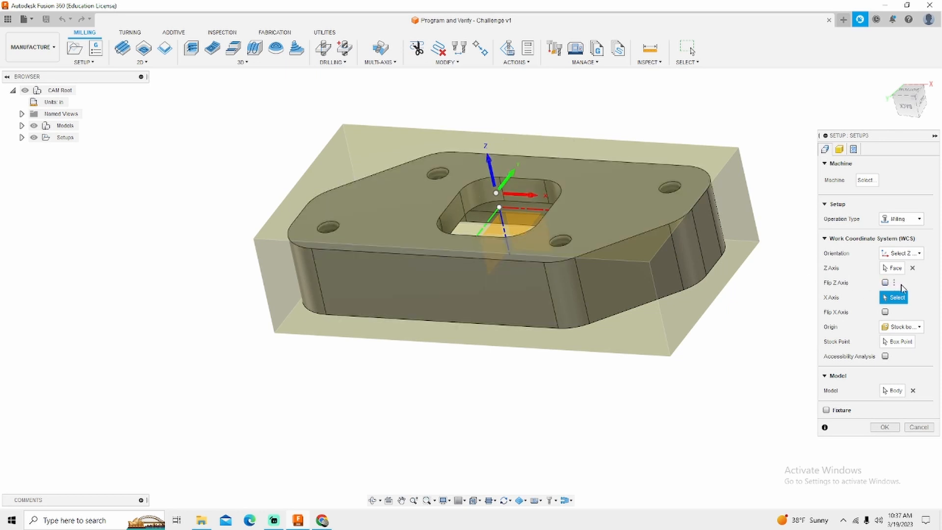
# Step: Try the long side face as the X axis, clear that selection, and toggle the Z axis flip on and off
pyautogui.click(473, 297)
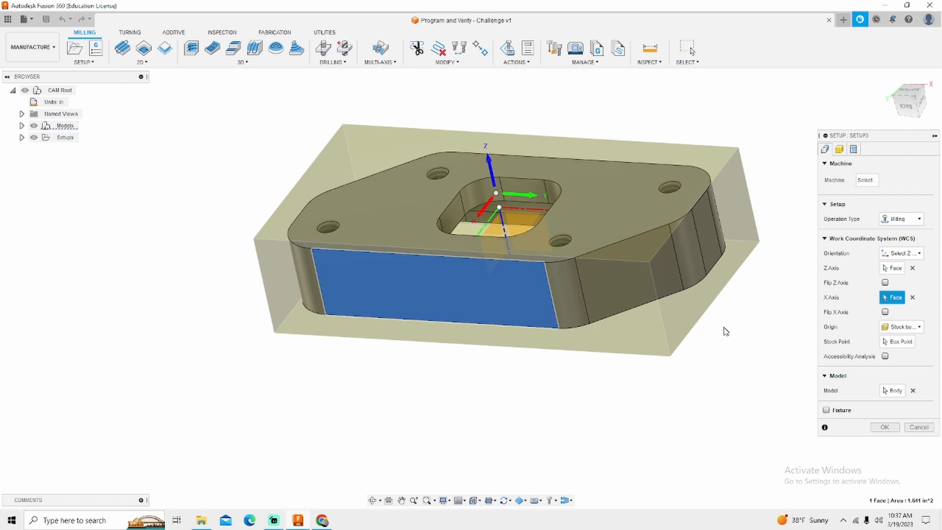
pyautogui.click(912, 297)
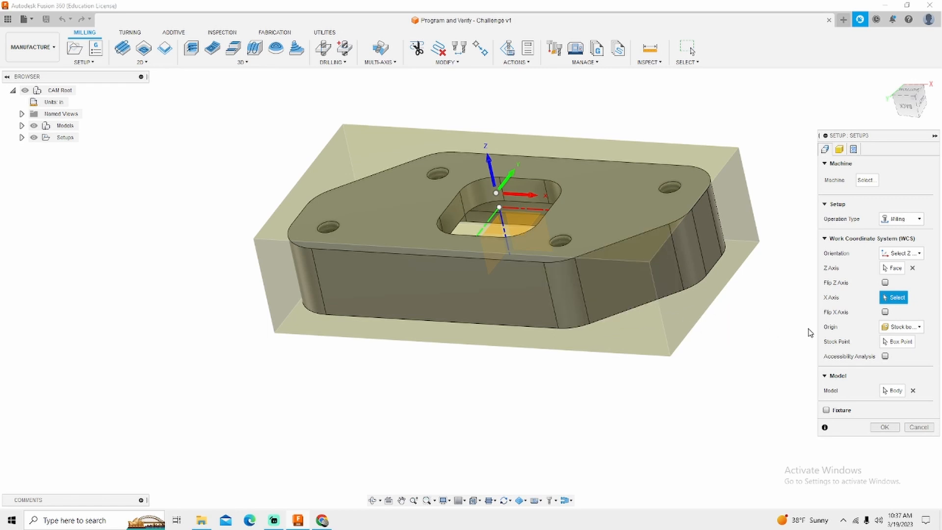
pyautogui.click(885, 283)
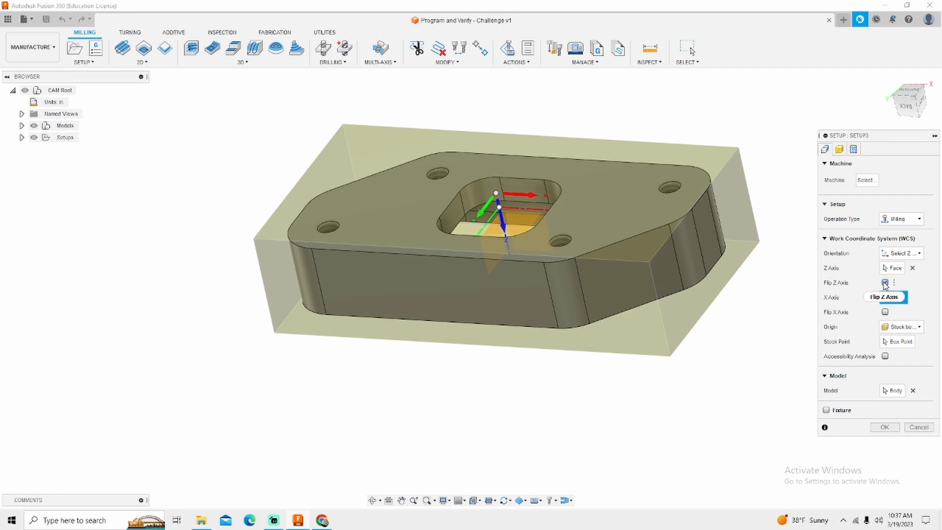
pyautogui.click(885, 283)
pyautogui.click(885, 283)
pyautogui.click(885, 284)
# Step: Choose Stock box point as the work coordinate origin
pyautogui.click(906, 327)
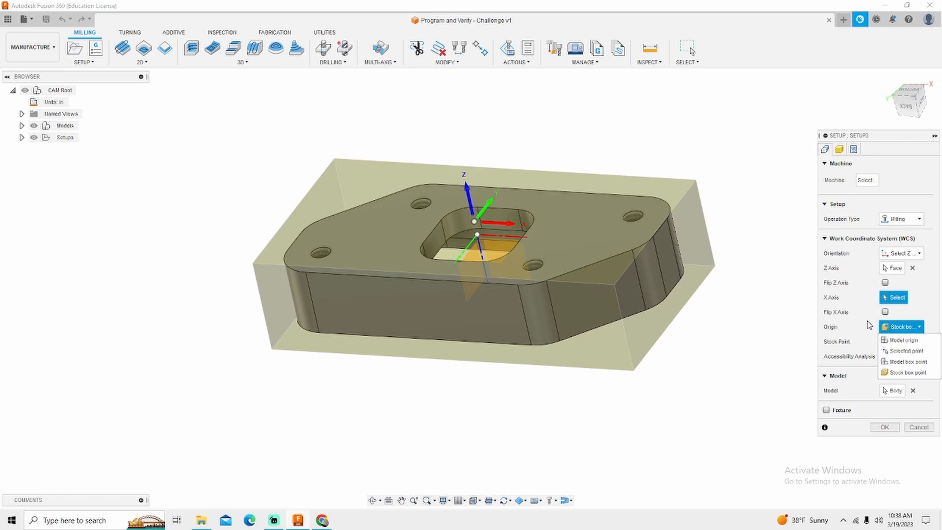
pyautogui.click(907, 372)
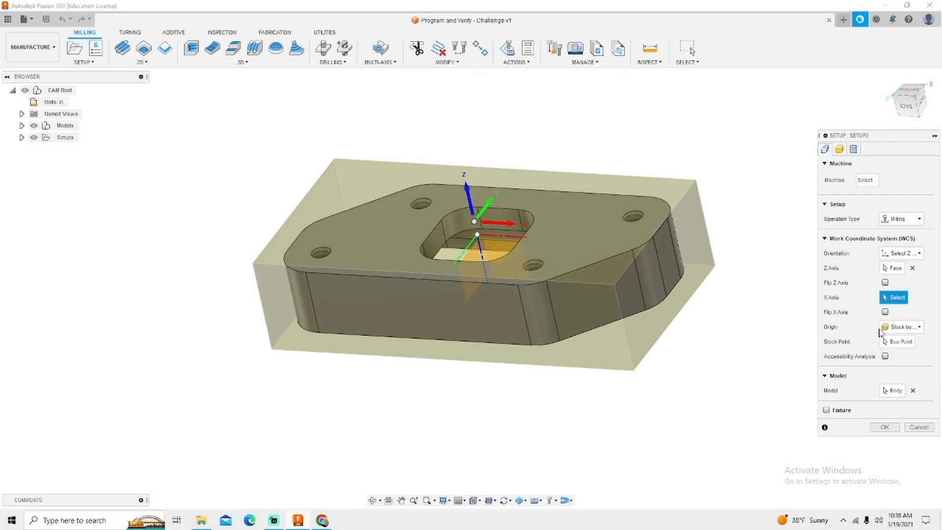
pyautogui.moveTo(759, 327)
pyautogui.keyDown('shift'); pyautogui.mouseDown(button='middle')
pyautogui.moveTo(755, 298)
pyautogui.moveTo(751, 311)
pyautogui.mouseUp(button='middle'); pyautogui.keyUp('shift')
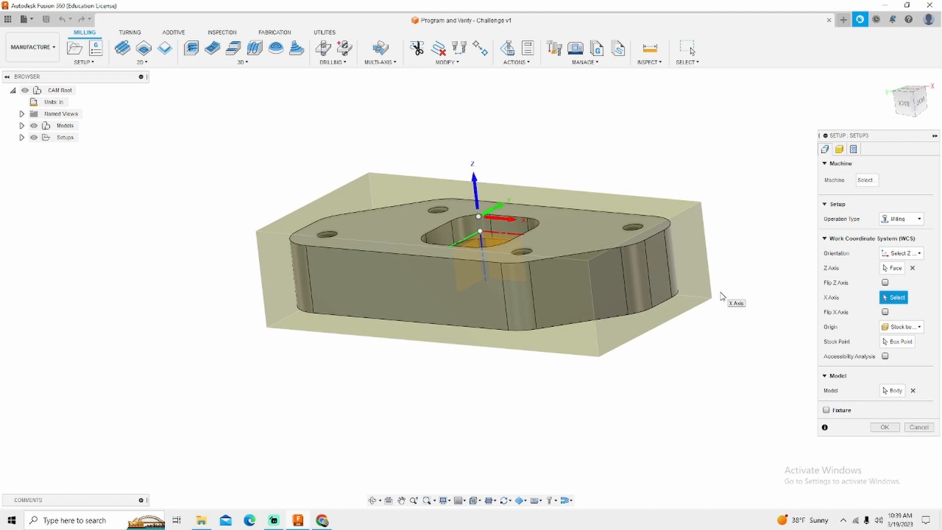
# Step: Try Model origin as the work coordinate origin and check its position against the stock in the back view
pyautogui.click(897, 329)
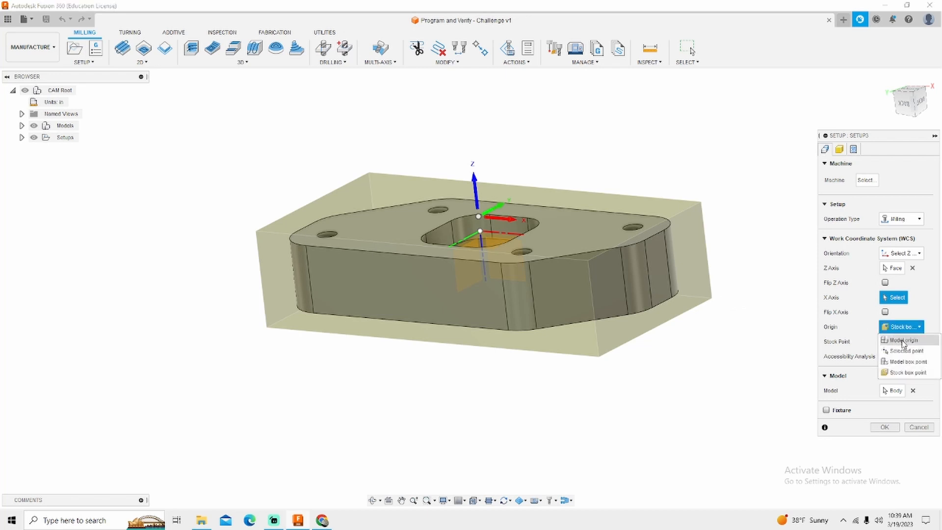
pyautogui.click(903, 341)
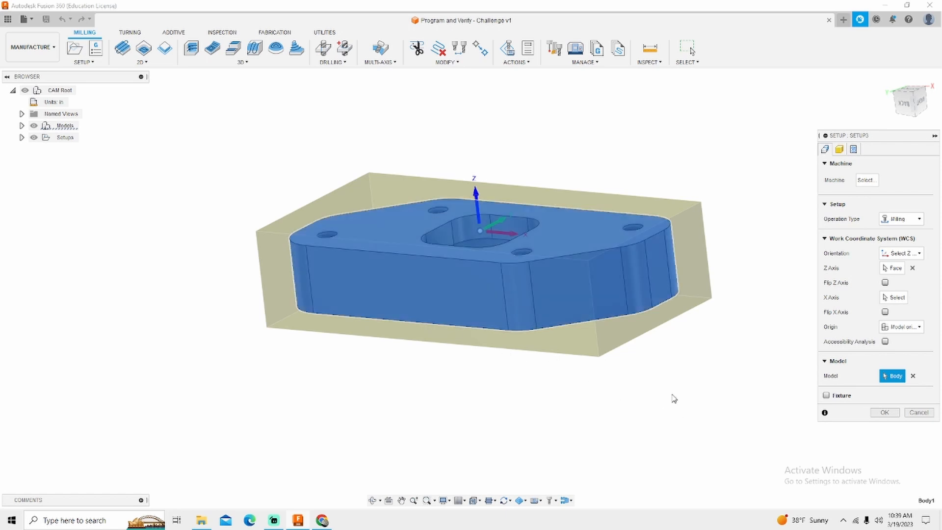
pyautogui.keyDown('shift'); pyautogui.moveTo(529, 332); pyautogui.dragTo(564, 292, button='middle'); pyautogui.keyUp('shift')
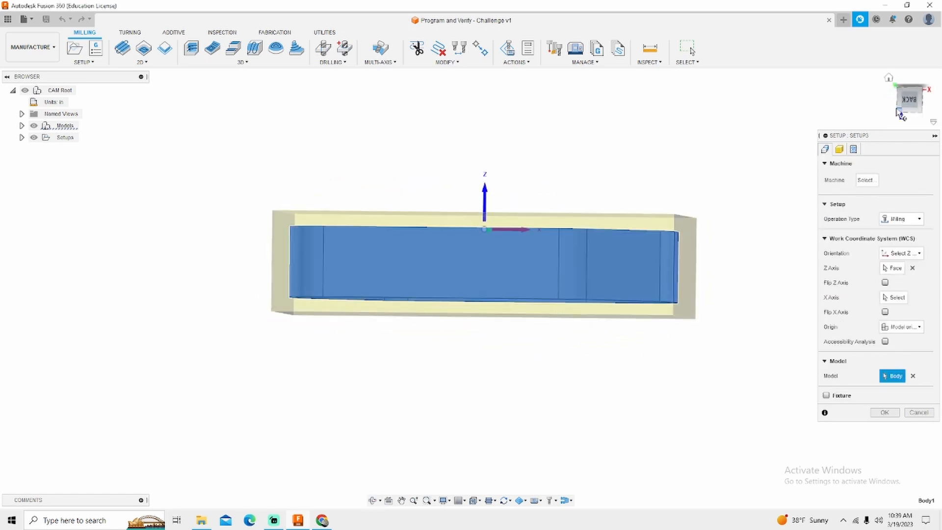
pyautogui.click(898, 111)
pyautogui.scroll(3, 515, 226)
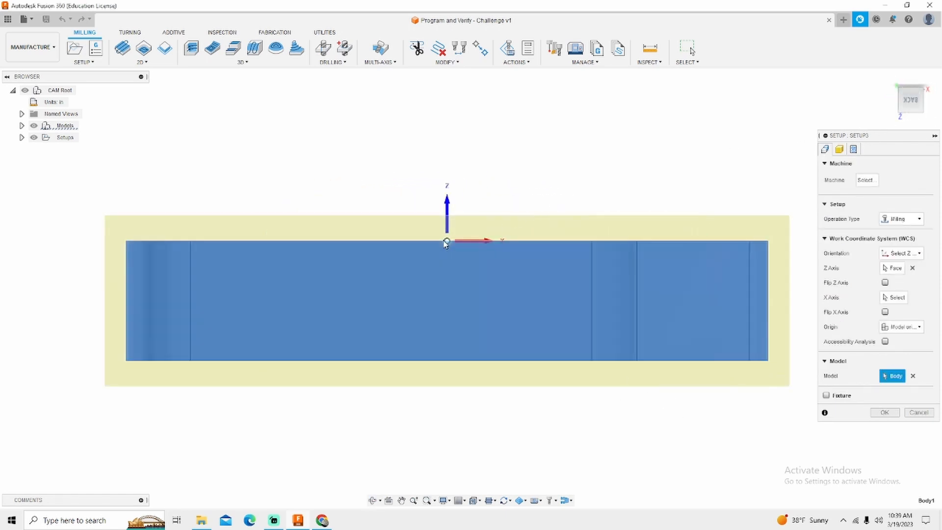
pyautogui.keyDown('shift'); pyautogui.moveTo(658, 172); pyautogui.dragTo(632, 180, button='middle'); pyautogui.keyUp('shift')
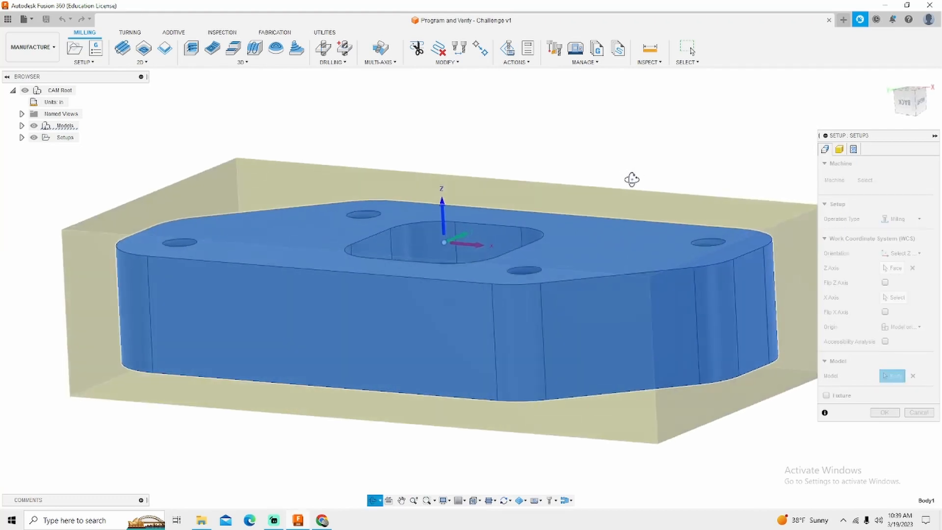
pyautogui.scroll(-3, 608, 180)
pyautogui.scroll(-2, 603, 439)
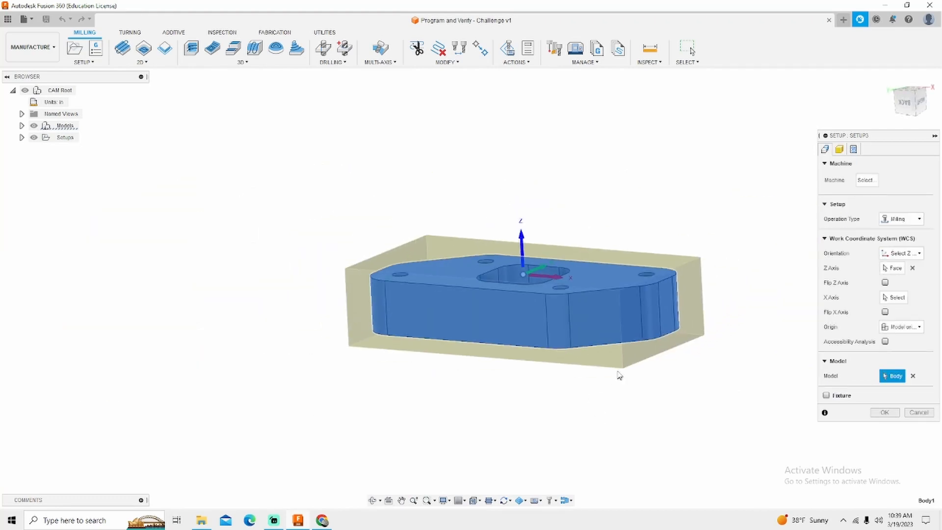
pyautogui.scroll(2, 619, 375)
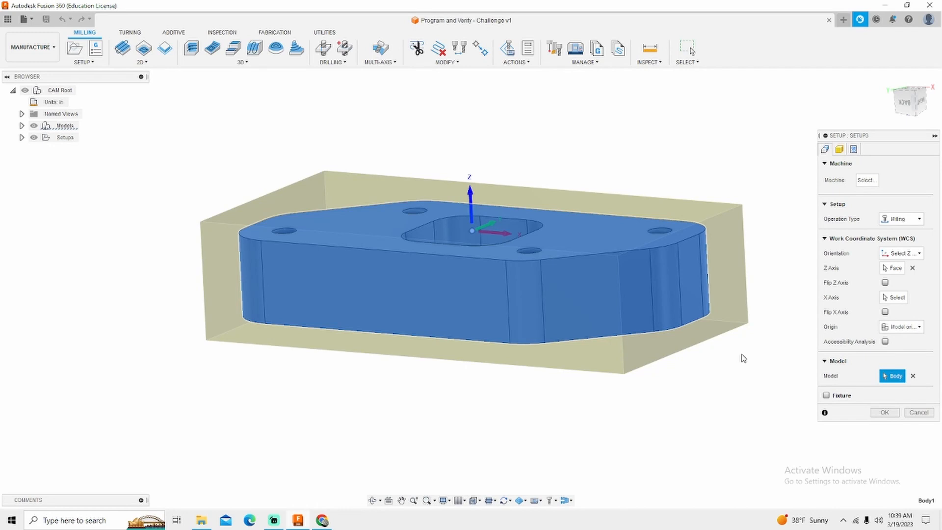
# Step: Try Selected point as the work coordinate origin, using the circular edge of a hole near the part's corner
pyautogui.click(902, 327)
pyautogui.click(901, 348)
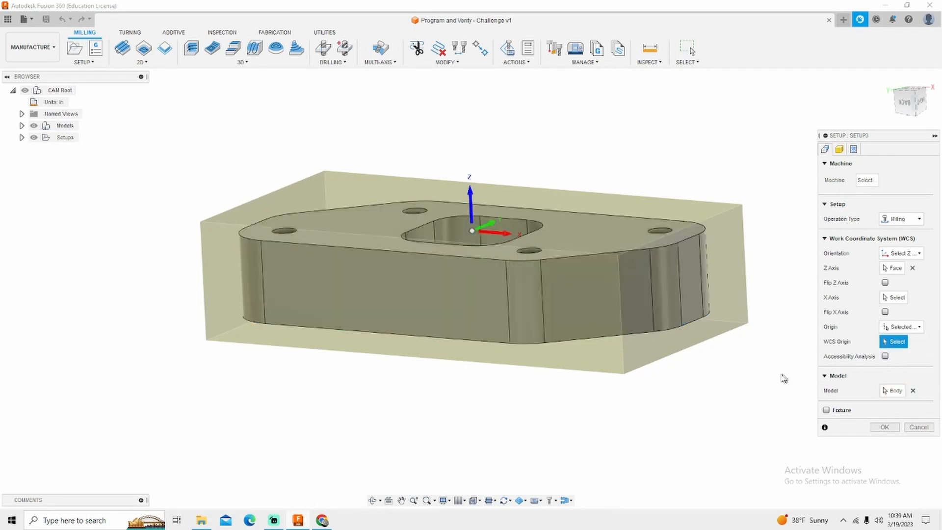
pyautogui.click(529, 252)
pyautogui.keyDown('shift'); pyautogui.moveTo(529, 253); pyautogui.dragTo(490, 326, button='middle'); pyautogui.keyUp('shift')
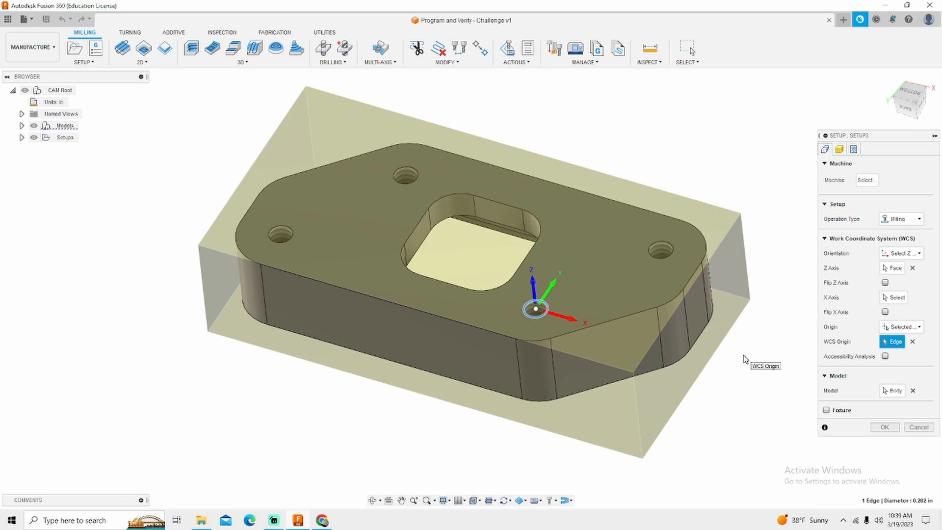
# Step: Try Model box point as the work coordinate origin, choosing the midpoint of the model box's upper long edge
pyautogui.click(901, 326)
pyautogui.click(901, 366)
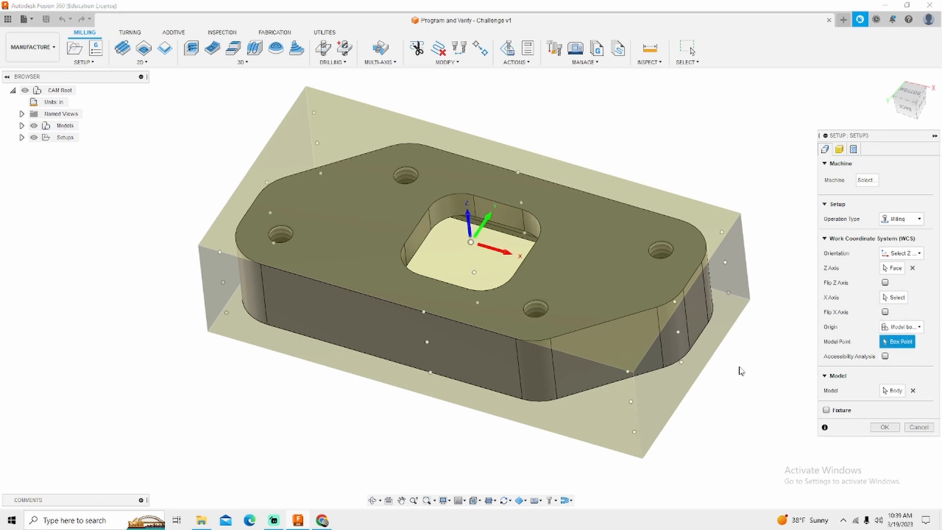
pyautogui.keyDown('shift'); pyautogui.moveTo(740, 372); pyautogui.dragTo(758, 328, button='middle'); pyautogui.keyUp('shift')
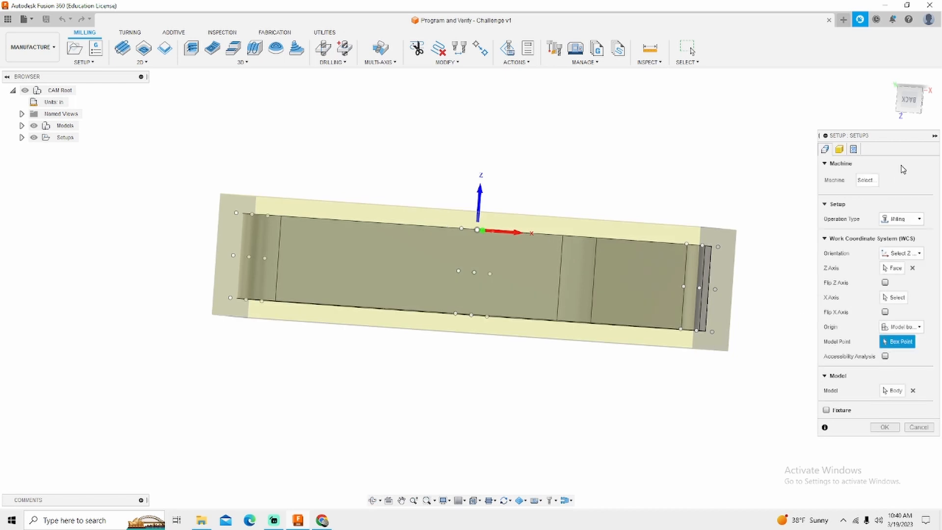
pyautogui.click(902, 100)
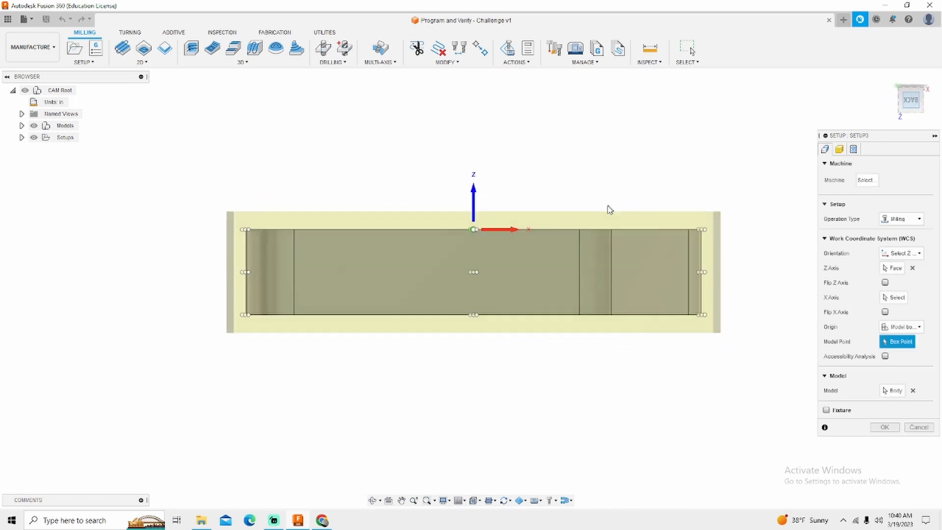
pyautogui.keyDown('shift'); pyautogui.moveTo(268, 278); pyautogui.dragTo(509, 313, button='middle'); pyautogui.keyUp('shift')
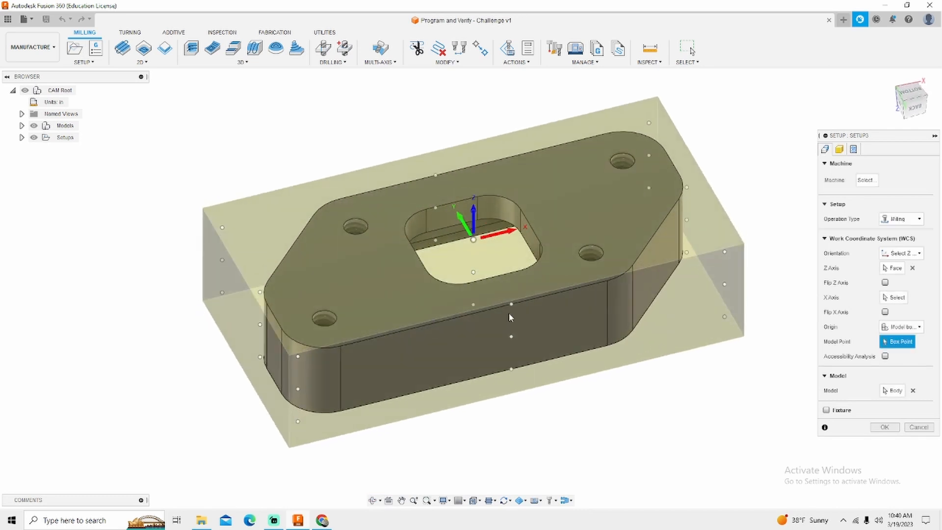
pyautogui.click(512, 305)
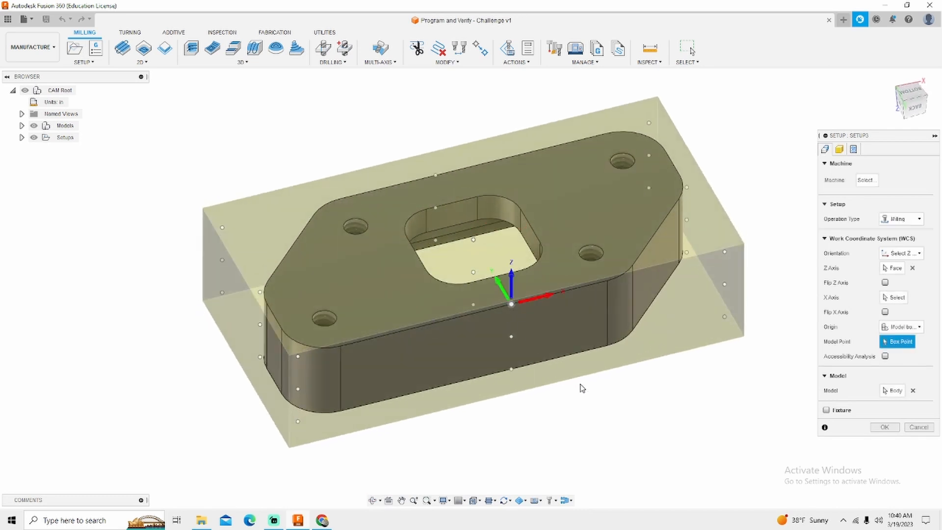
# Step: Set the work coordinate origin to Stock box point and check its position at the stock's top centre from the back
pyautogui.click(902, 326)
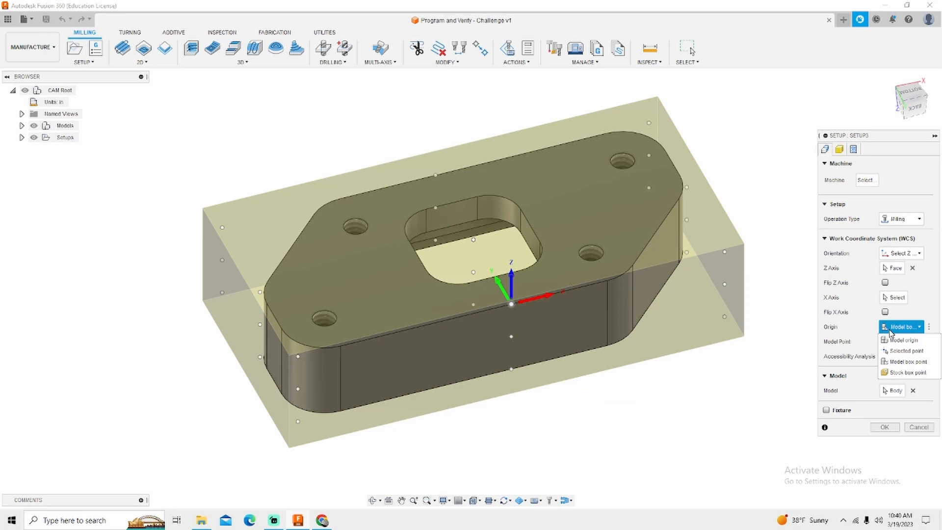
pyautogui.click(901, 376)
pyautogui.keyDown('shift'); pyautogui.moveTo(699, 393); pyautogui.dragTo(689, 365, button='middle'); pyautogui.keyUp('shift')
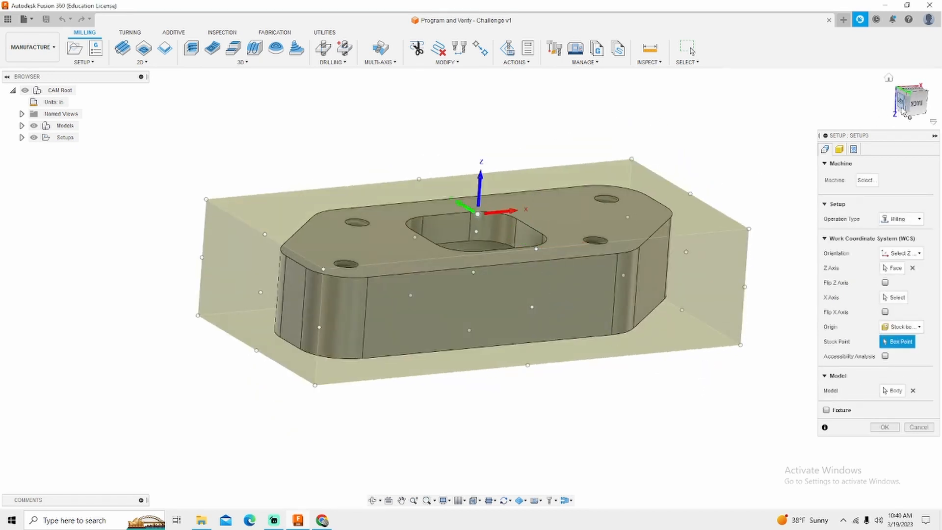
pyautogui.click(914, 104)
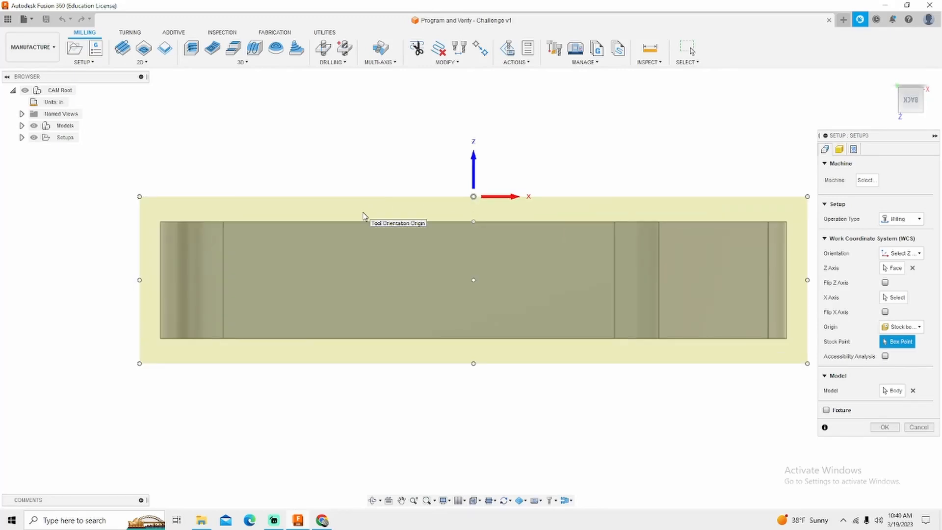
pyautogui.scroll(-1, 285, 215)
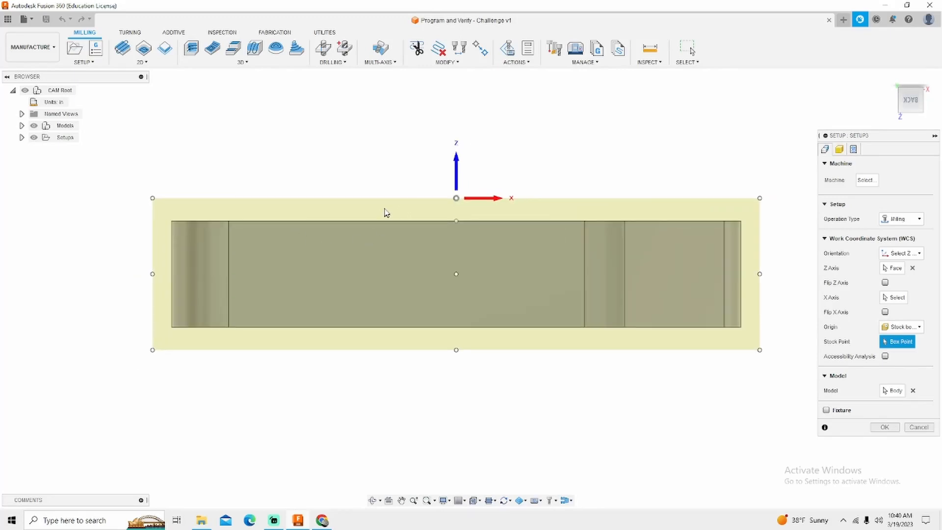
pyautogui.scroll(2, 385, 209)
pyautogui.keyDown('shift'); pyautogui.moveTo(385, 209); pyautogui.dragTo(387, 220, button='middle'); pyautogui.keyUp('shift')
pyautogui.scroll(-3, 387, 220)
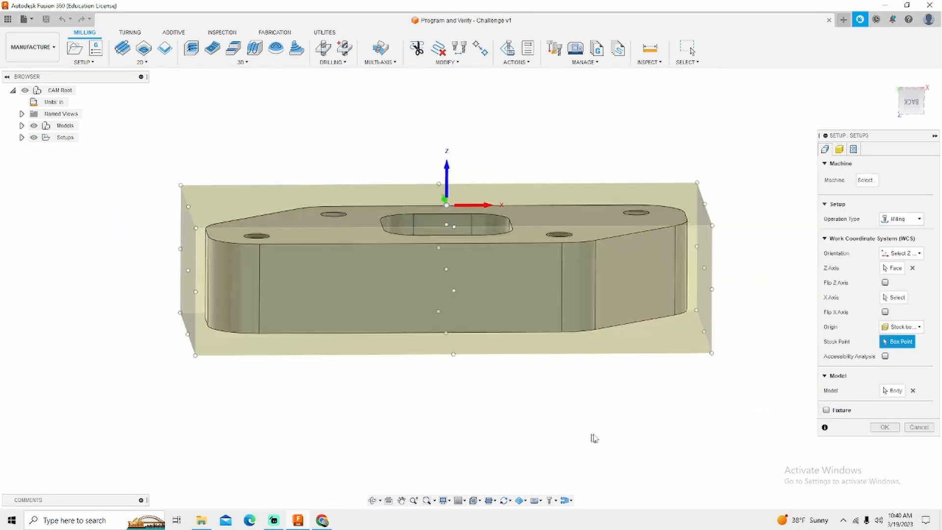
pyautogui.keyDown('shift'); pyautogui.moveTo(594, 438); pyautogui.dragTo(485, 383, button='middle'); pyautogui.keyUp('shift')
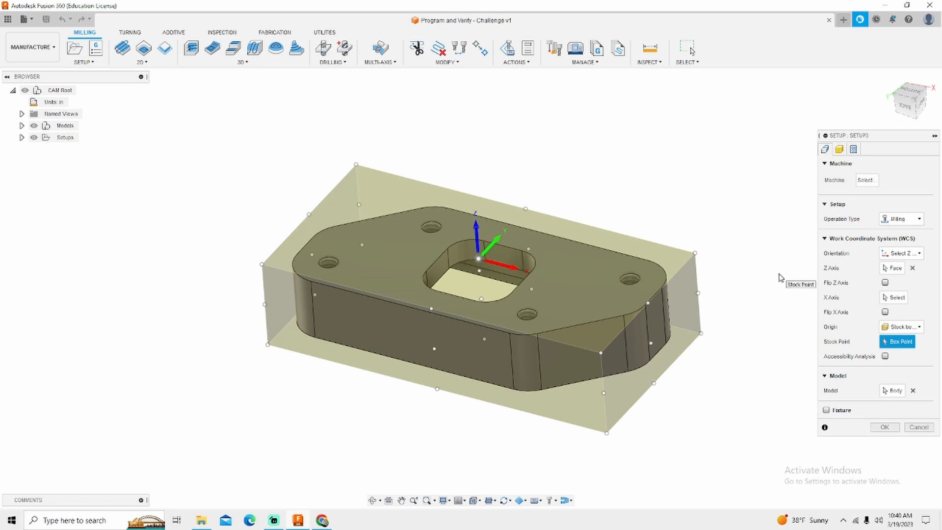
# Step: Check which body is selected as the setup's model
pyautogui.click(894, 392)
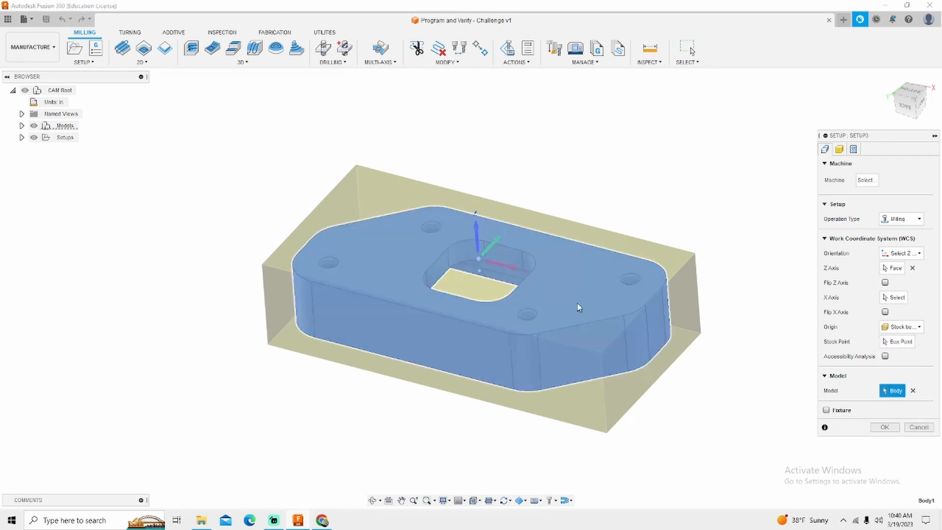
pyautogui.scroll(-3, 629, 285)
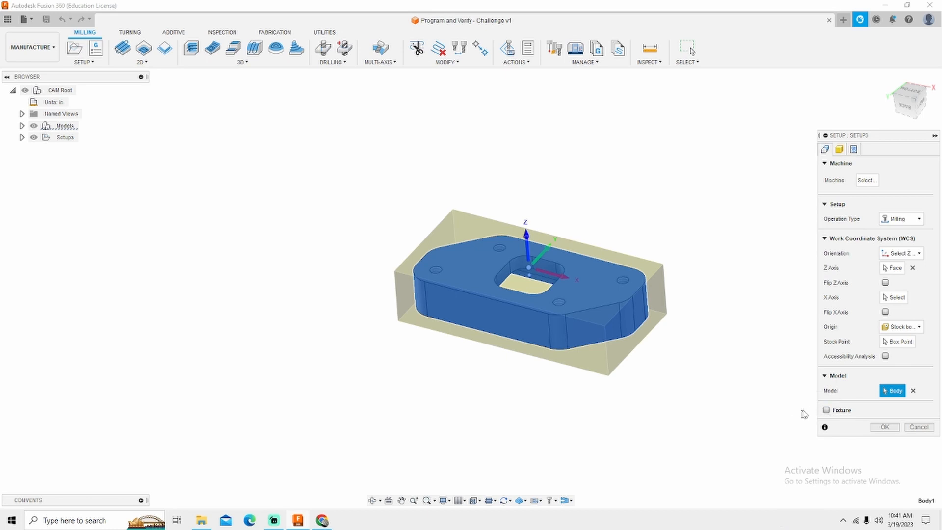
# Step: Show the fixture selection options of the setup and turn fixtures off again
pyautogui.click(826, 410)
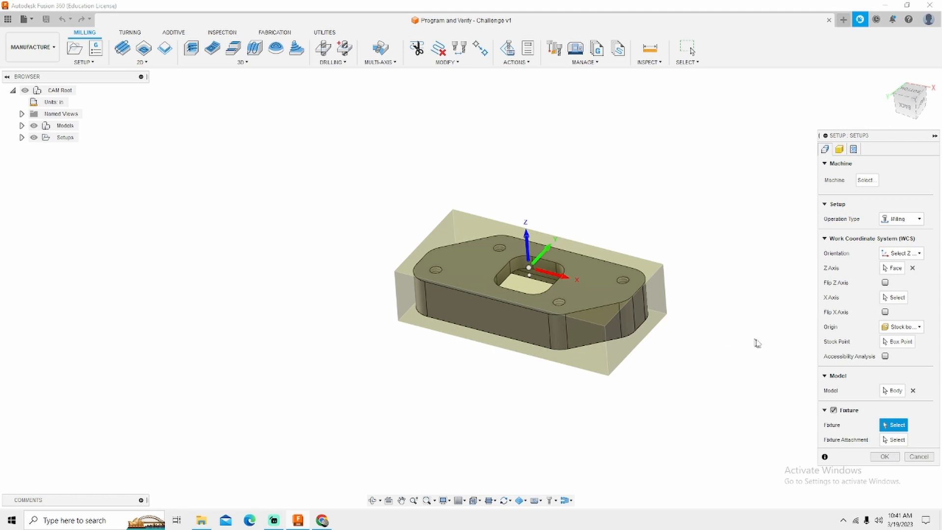
pyautogui.click(833, 410)
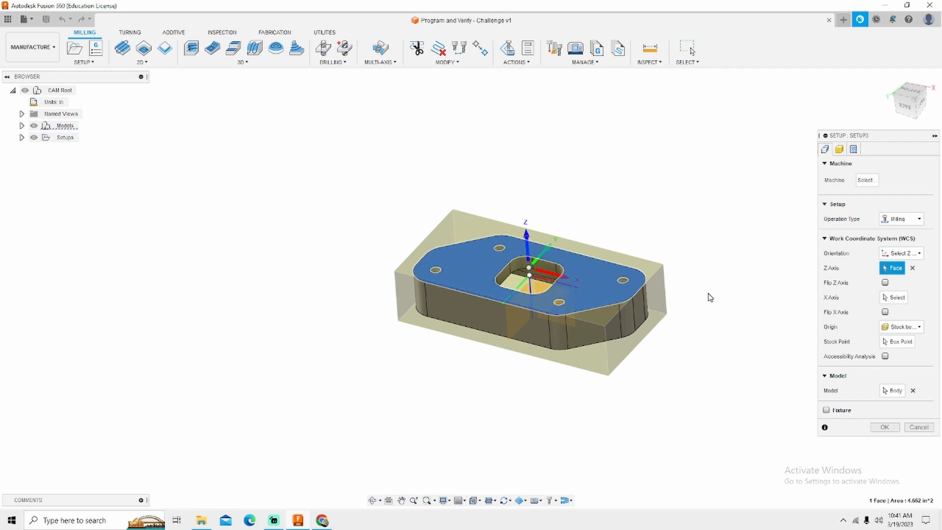
# Step: Review the available stock modes and choose Fixed size box for the setup's stock
pyautogui.click(840, 149)
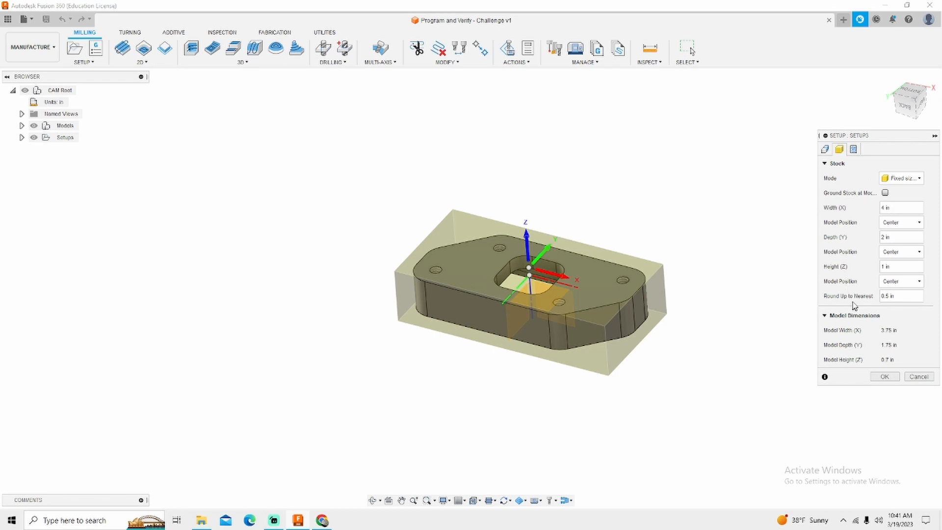
pyautogui.click(895, 180)
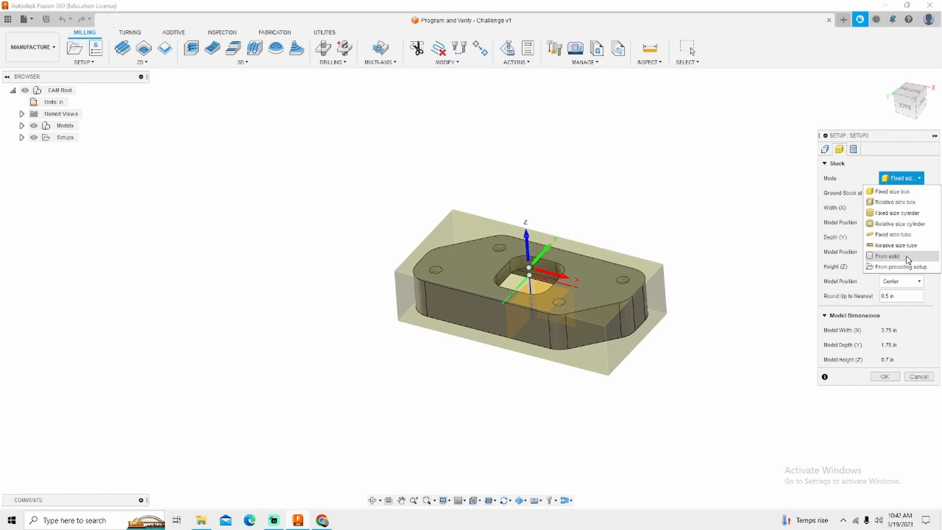
pyautogui.click(897, 179)
pyautogui.click(900, 182)
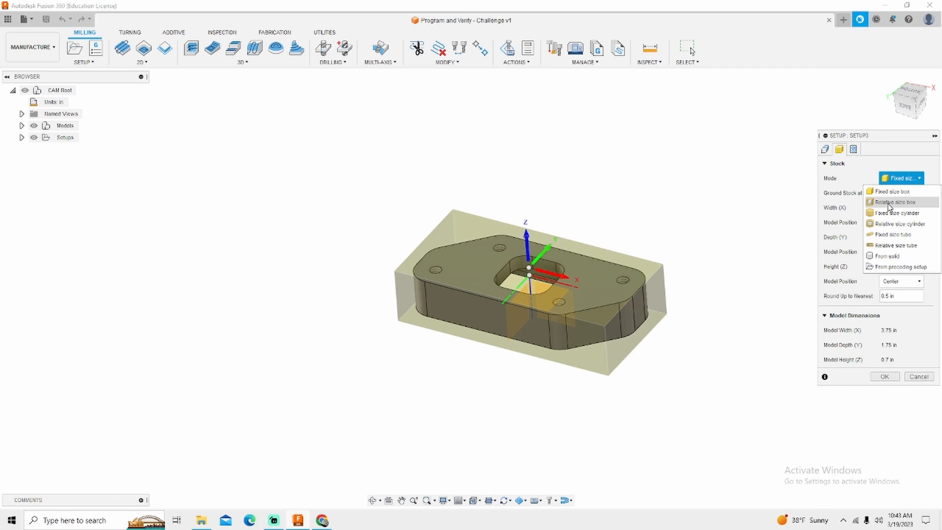
pyautogui.click(887, 192)
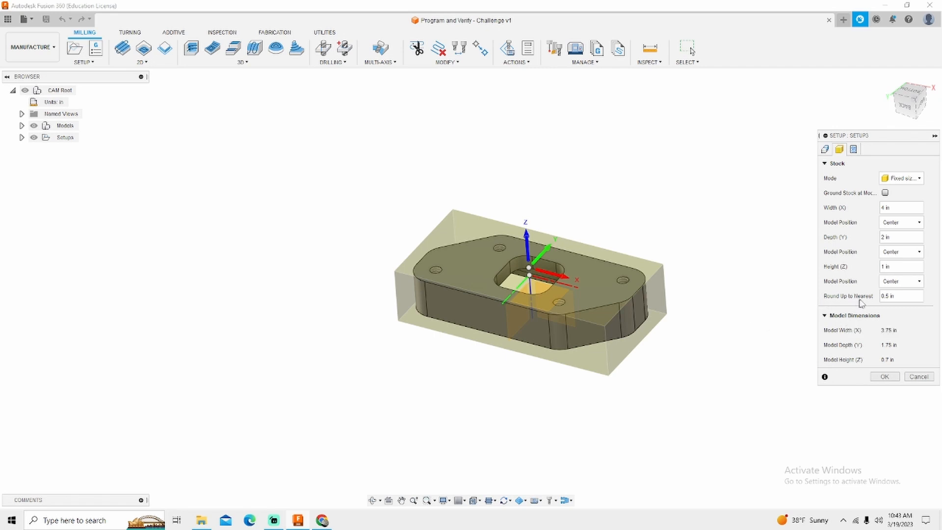
# Step: Examine the stock allowance around the part from the back and the Round Up to Nearest stock setting
pyautogui.moveTo(894, 296); pyautogui.dragTo(861, 295)
pyautogui.click(906, 105)
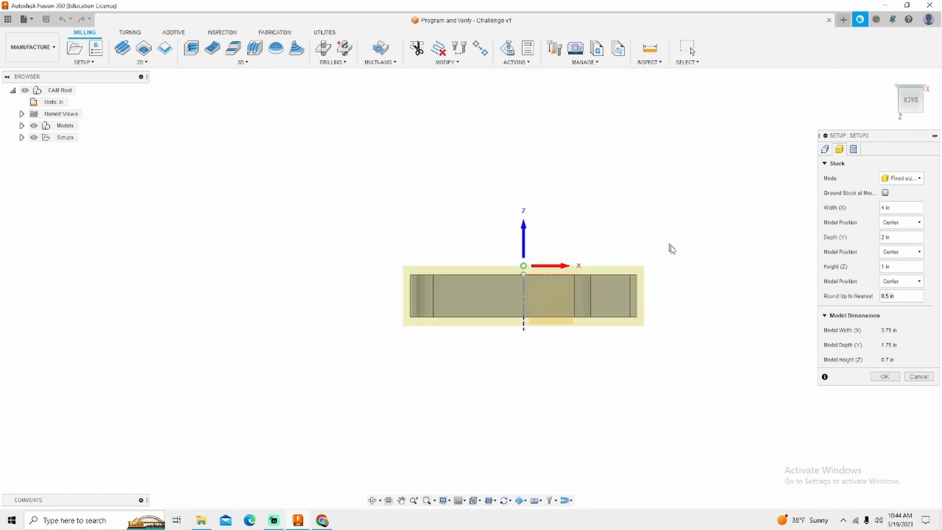
pyautogui.scroll(3, 607, 282)
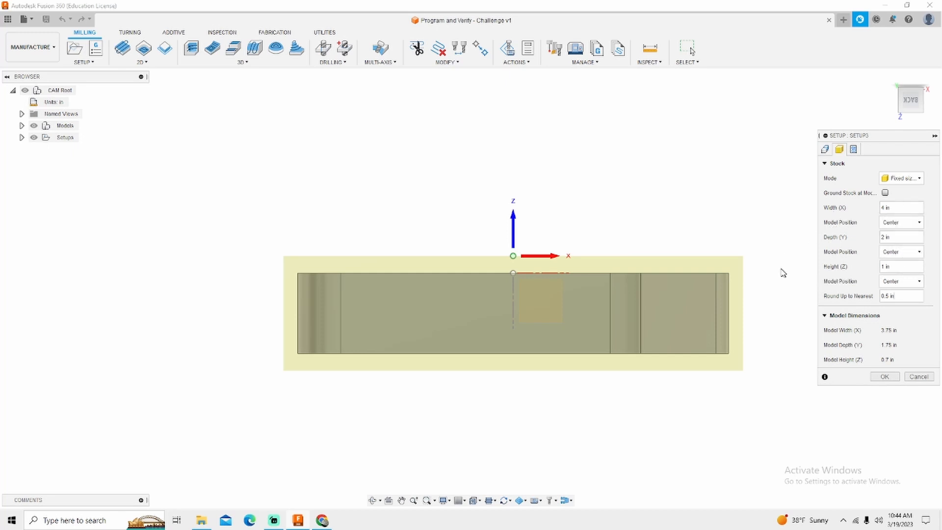
pyautogui.moveTo(899, 296); pyautogui.dragTo(861, 298)
pyautogui.click(902, 360)
# Step: Set the model's Z position in the stock to Offset from top (+Z) with an offset of 0.02 in
pyautogui.click(898, 284)
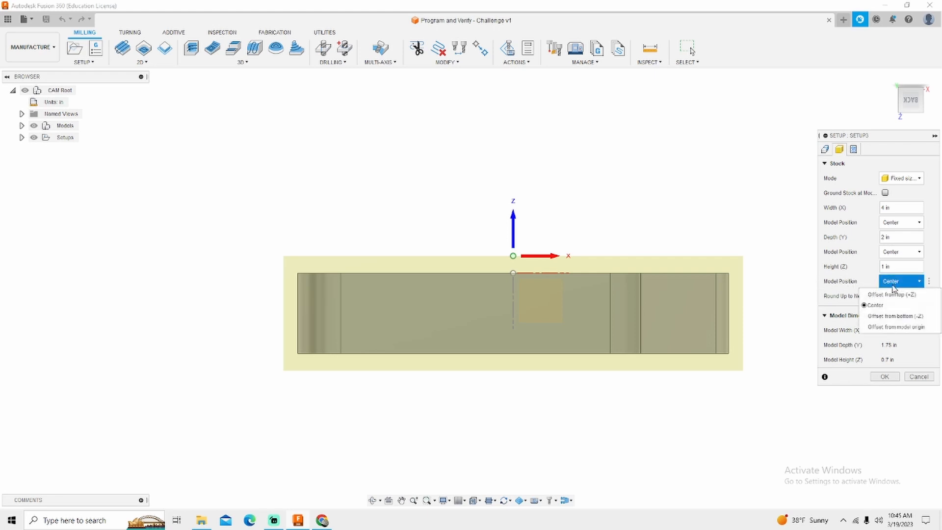
pyautogui.click(893, 296)
pyautogui.moveTo(899, 298); pyautogui.dragTo(856, 297)
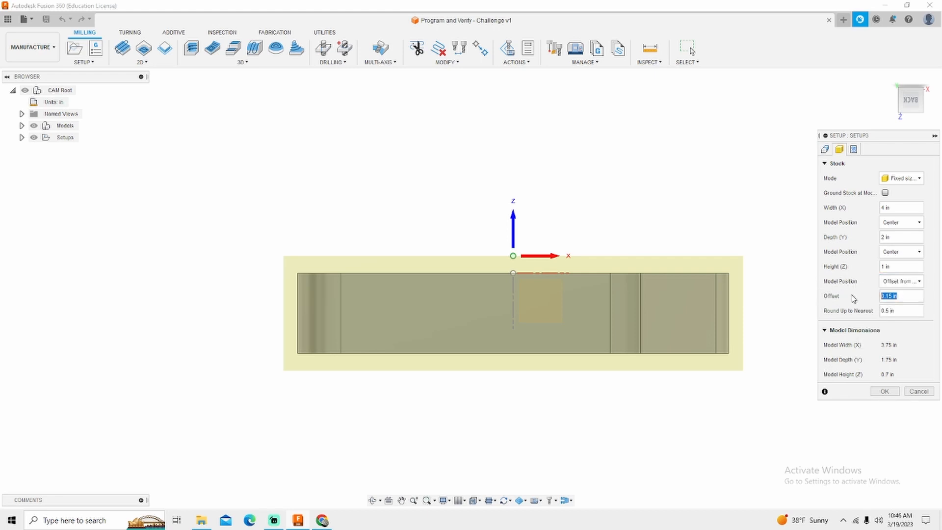
pyautogui.press('BackSpace')
pyautogui.write('.02')
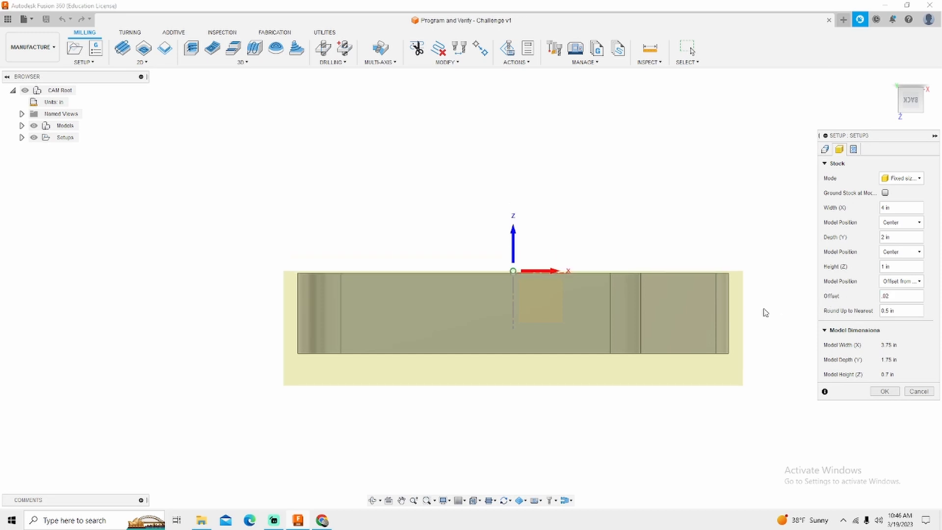
pyautogui.scroll(2, 678, 314)
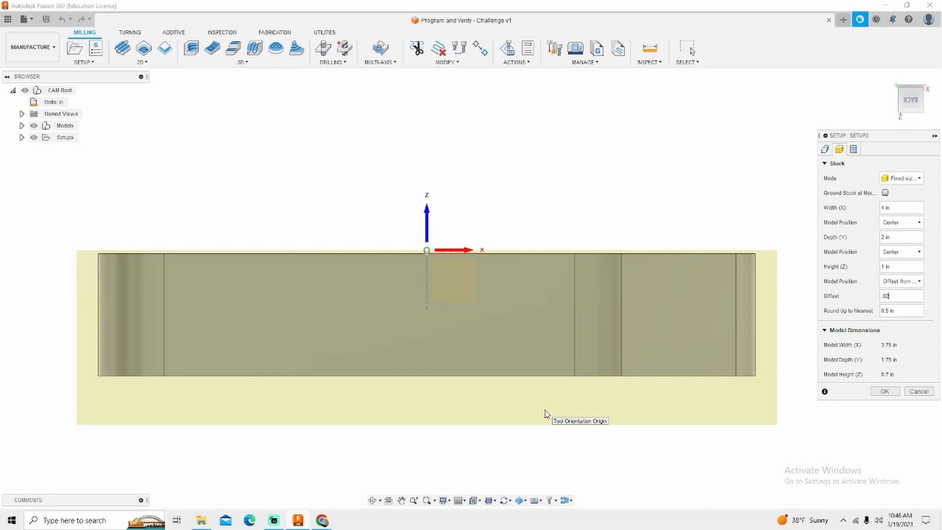
pyautogui.scroll(-1, 544, 411)
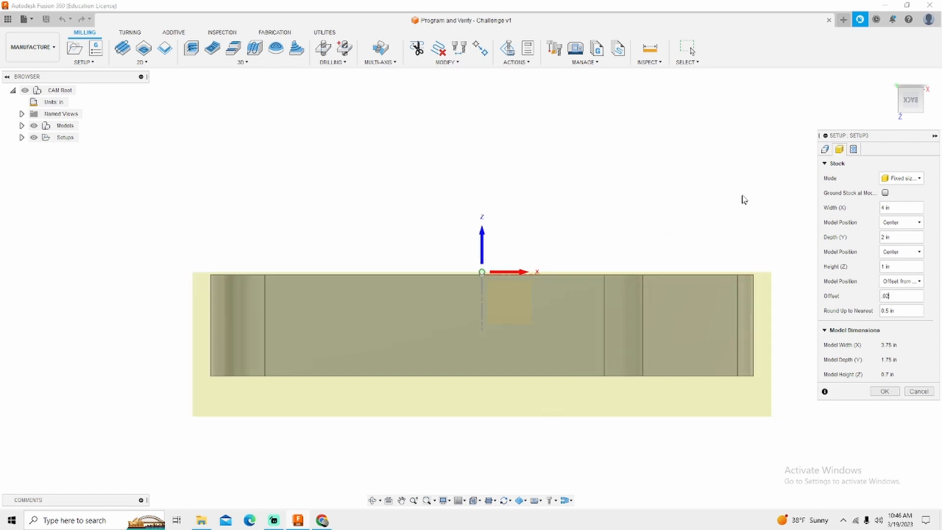
# Step: Set the setup's program name/number to 8005
pyautogui.click(853, 150)
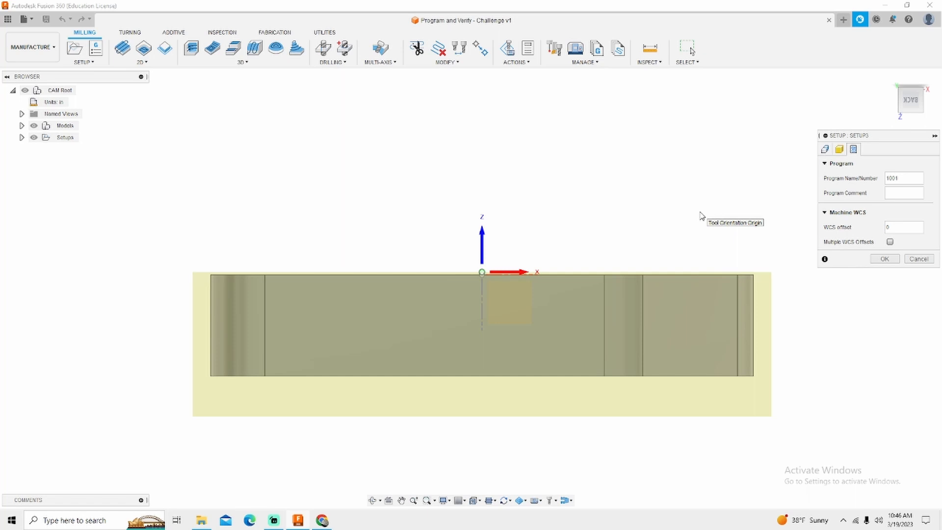
pyautogui.click(897, 178)
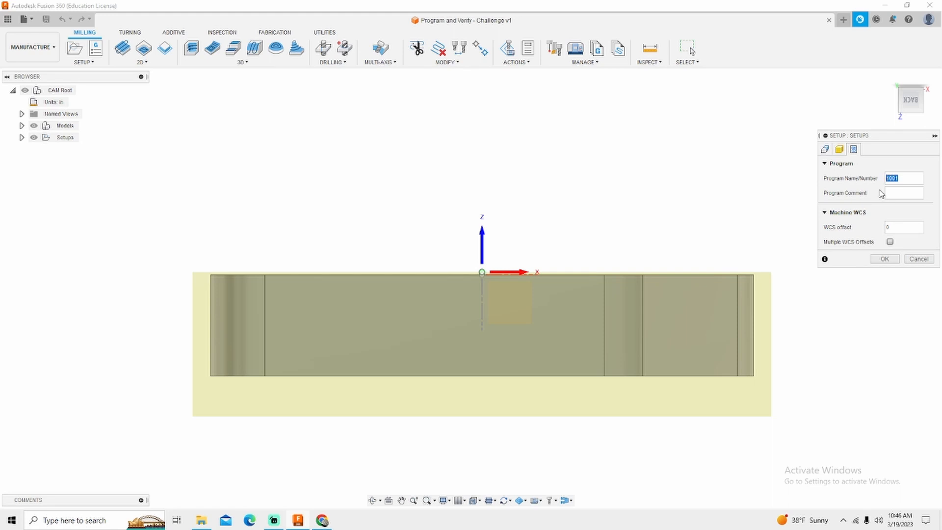
pyautogui.write('8005')
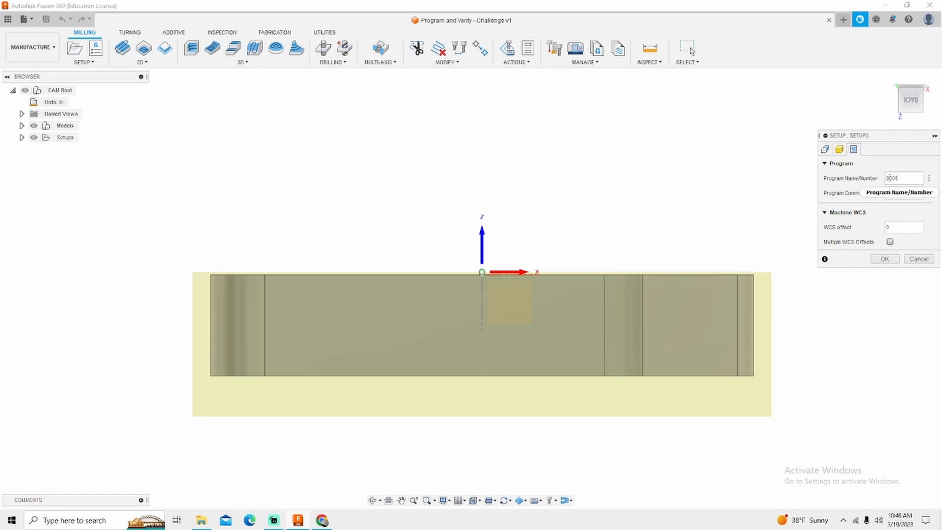
pyautogui.moveTo(886, 178); pyautogui.dragTo(907, 178)
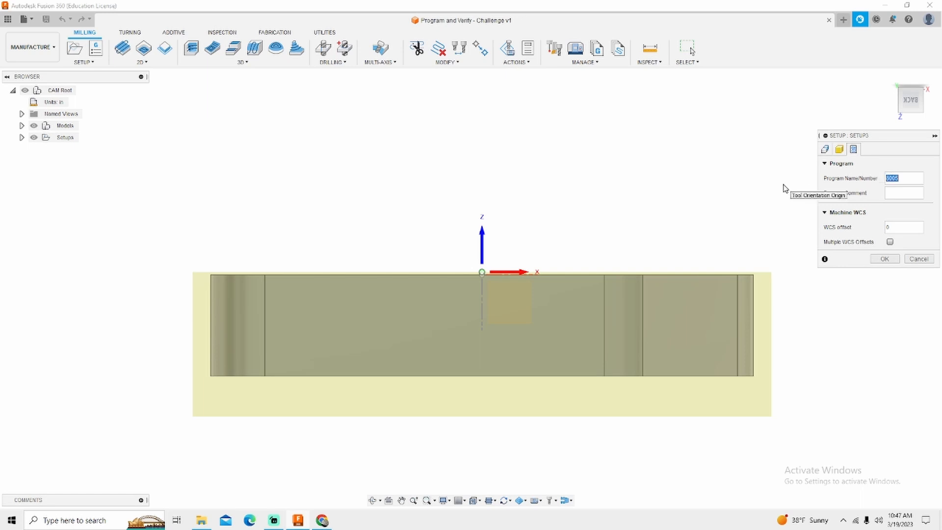
pyautogui.press('Tab')
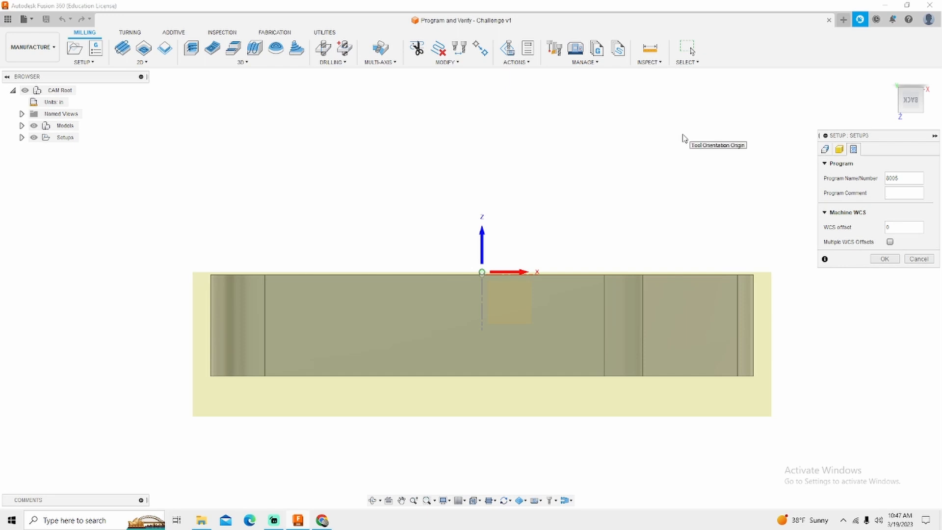
# Step: Enter "P and V File" as the program comment and set the WCS offset to 1
pyautogui.write('P and V file')
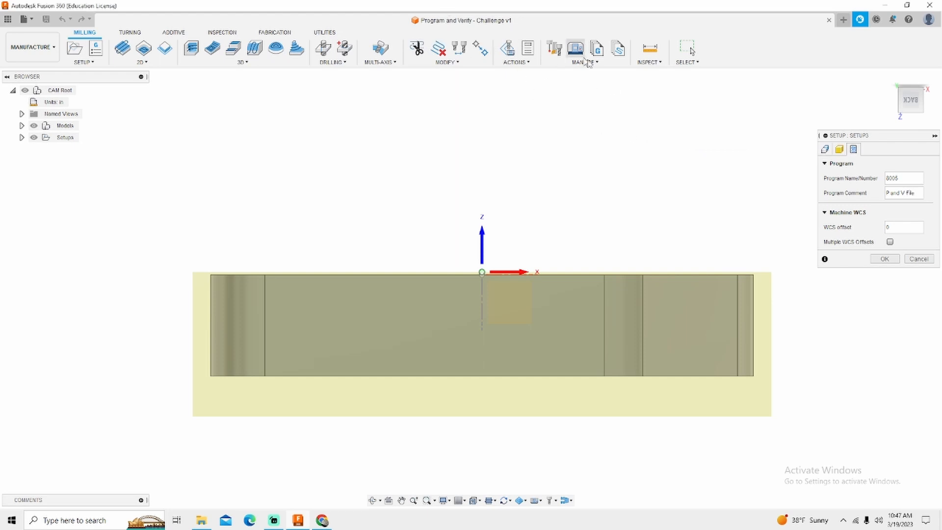
pyautogui.click(887, 228)
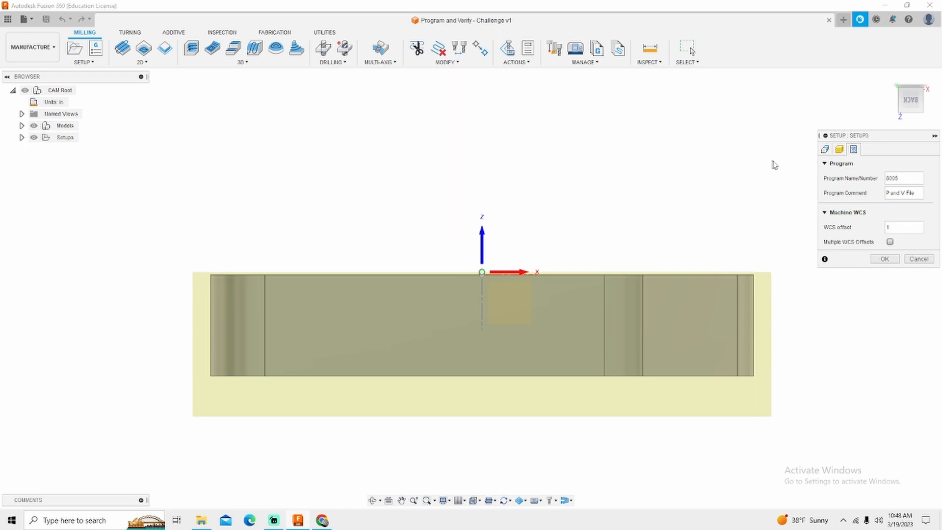
# Step: Go back to the setup's machine options and inspect the part inside its stock from an angled view
pyautogui.click(825, 149)
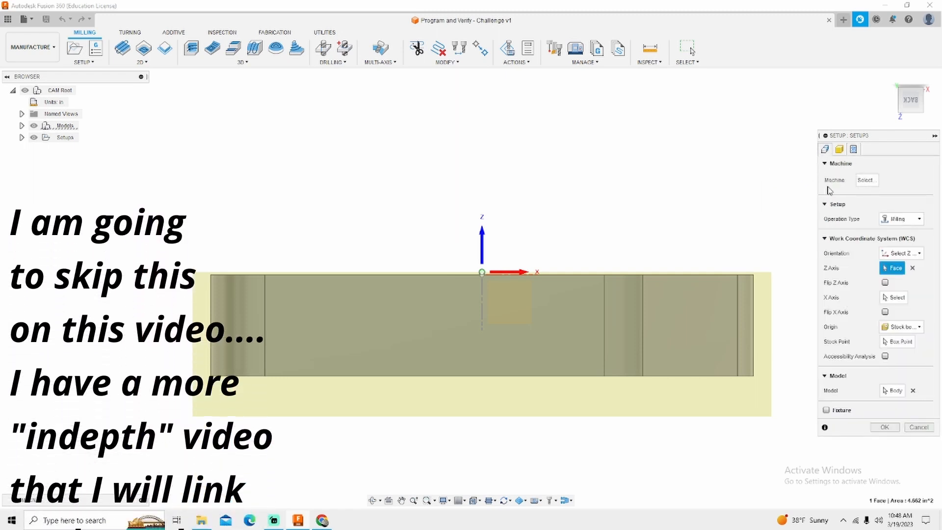
pyautogui.scroll(-1, 793, 210)
pyautogui.scroll(-2, 732, 273)
pyautogui.keyDown('shift'); pyautogui.moveTo(732, 273); pyautogui.dragTo(731, 296, button='middle'); pyautogui.keyUp('shift')
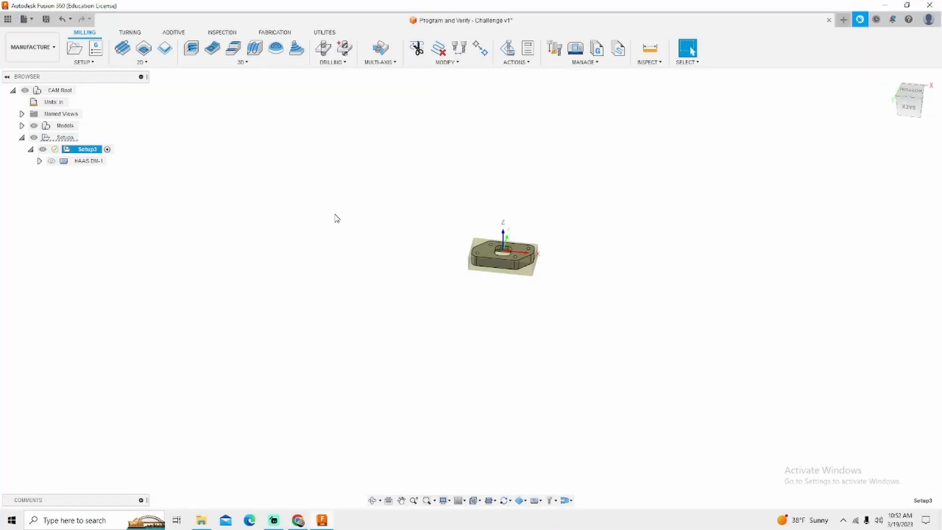
pyautogui.scroll(2, 362, 235)
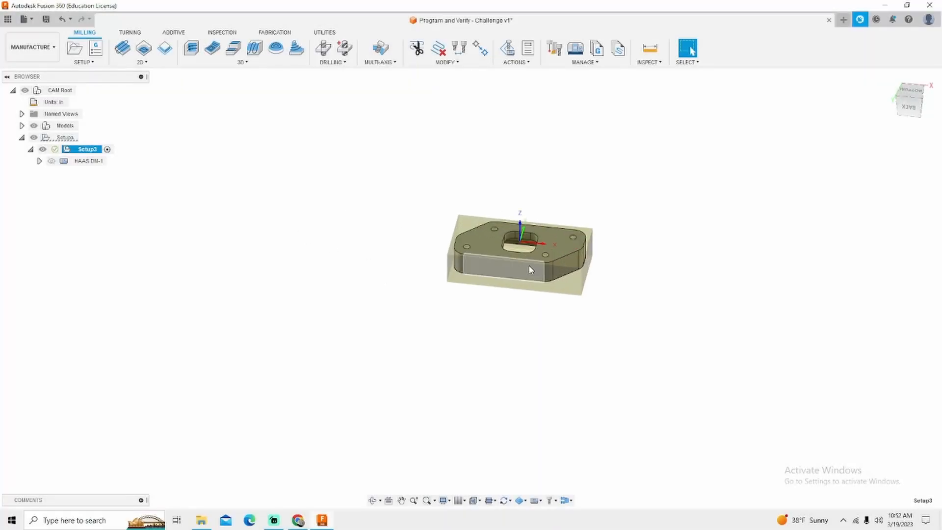
pyautogui.scroll(2, 636, 258)
pyautogui.scroll(1, 636, 258)
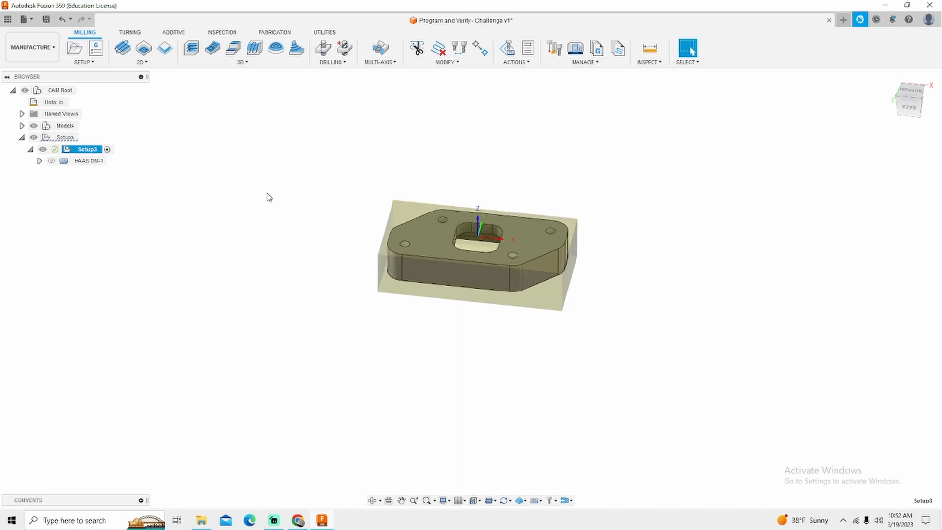